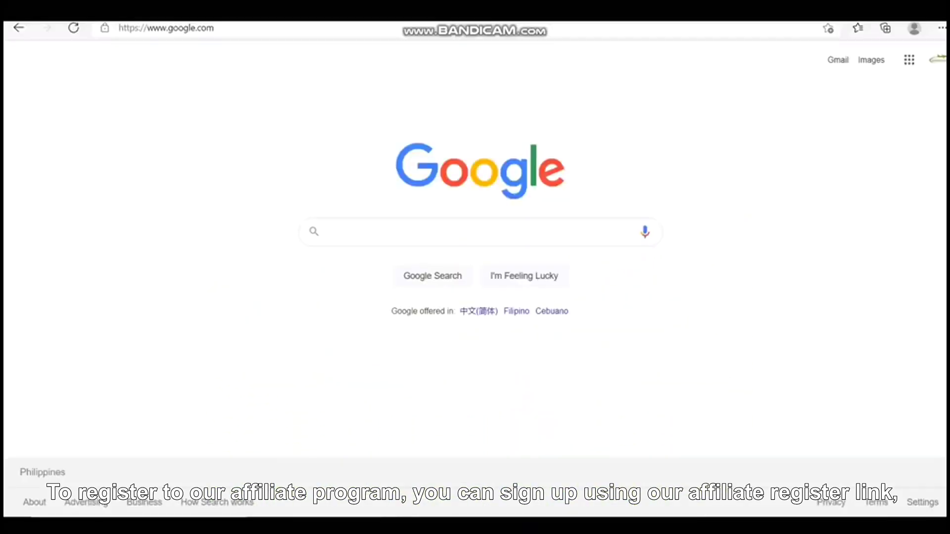
Load app.wefullfill.com/affiliate/register in Chrome's address bar.
key("ctrl+l")
type("https://app.wefullfill.com/affiliate/register")
key("Return")
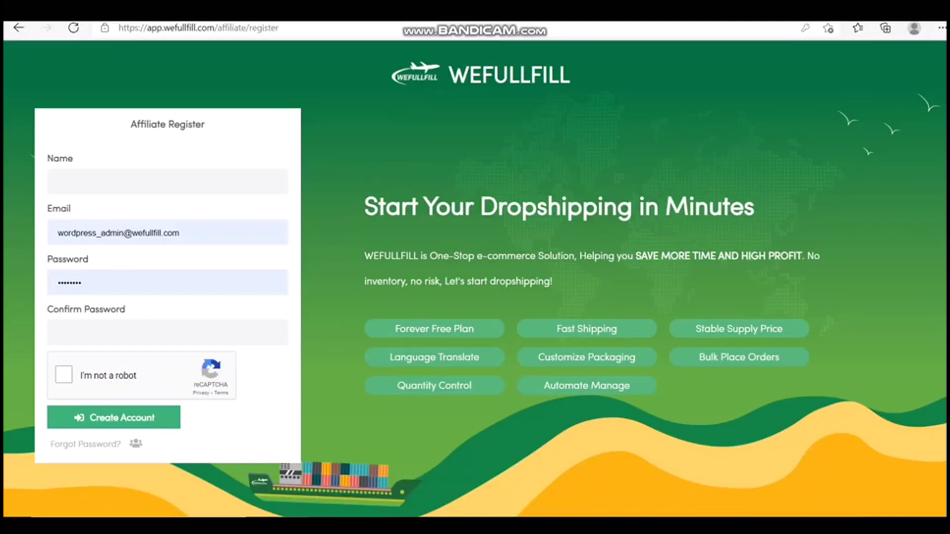
Clear the prefilled email, enter Name, Email and both Passwords, then Create Account.
left_click(202, 235)
key("ctrl+a")
key("BackSpace")
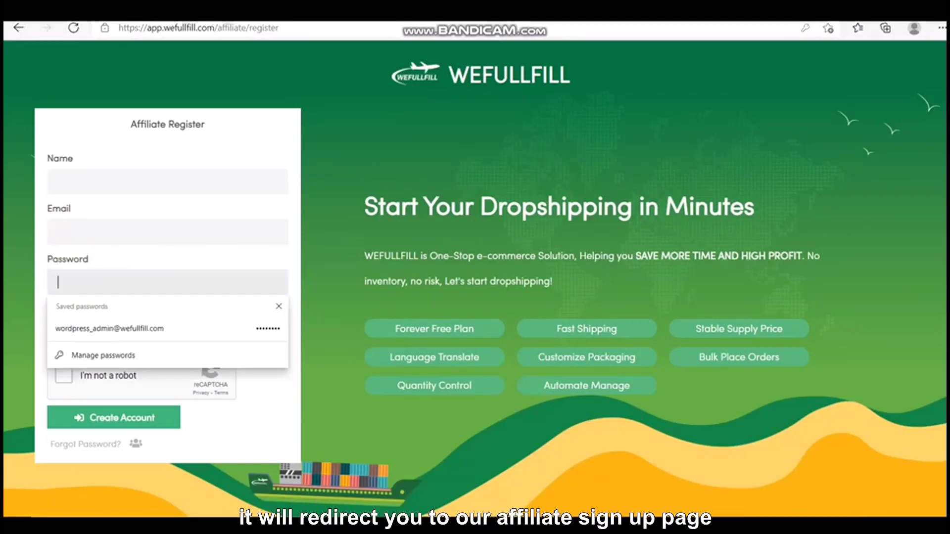
left_click(237, 182)
type("Clover")
key("Tab")
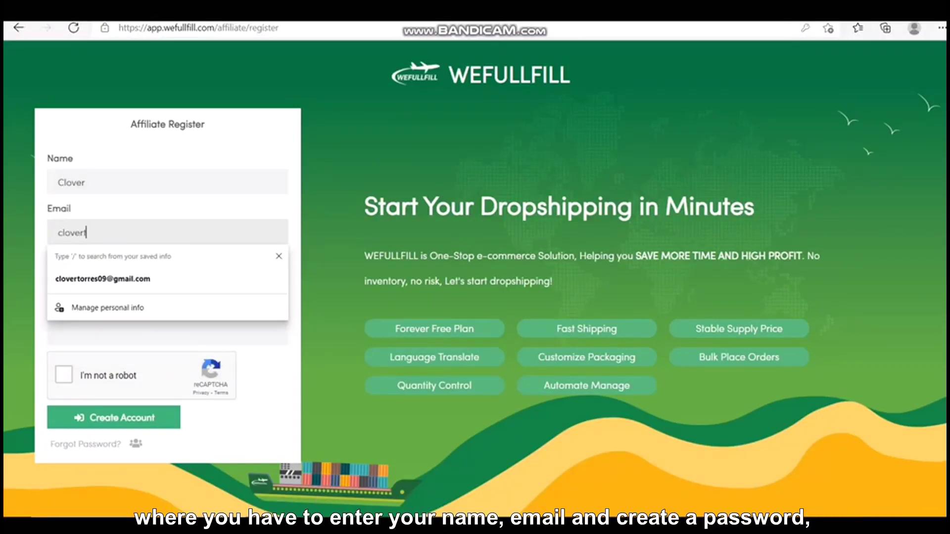
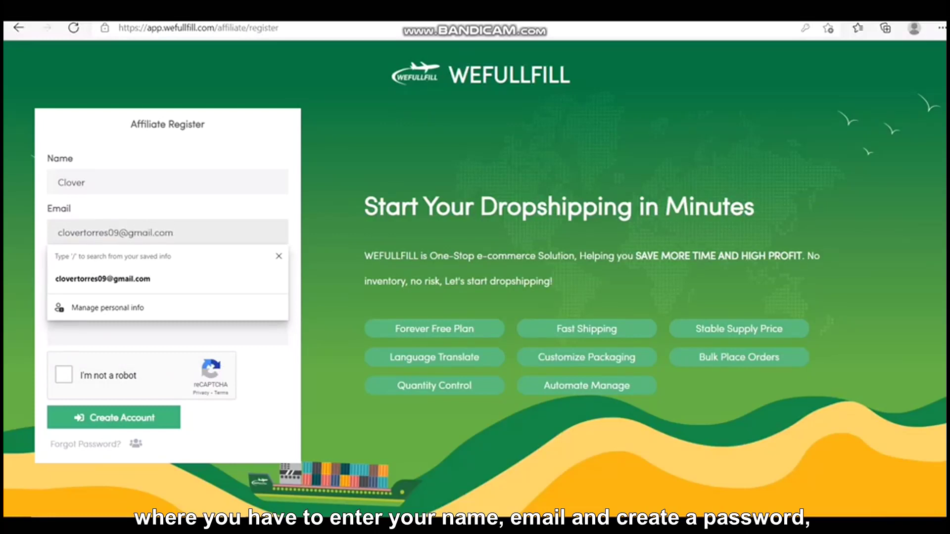
key("Tab")
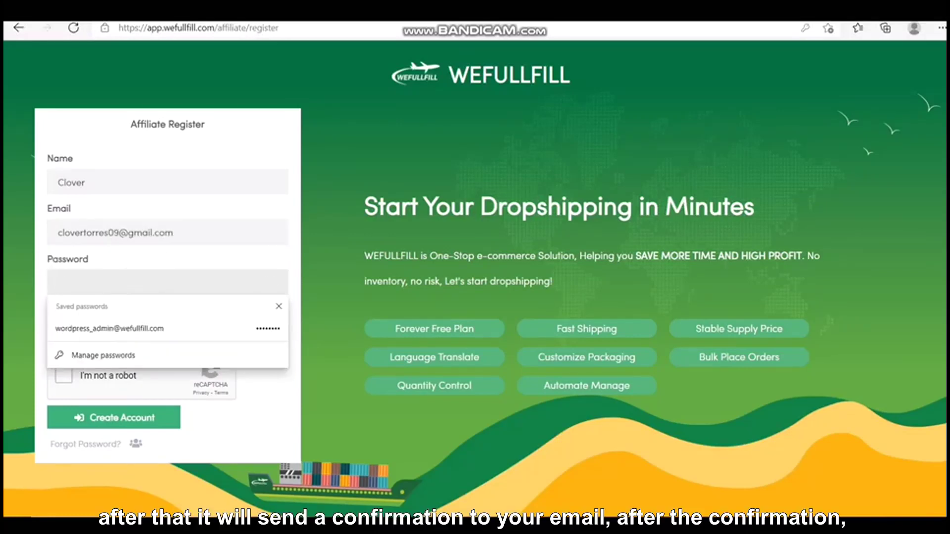
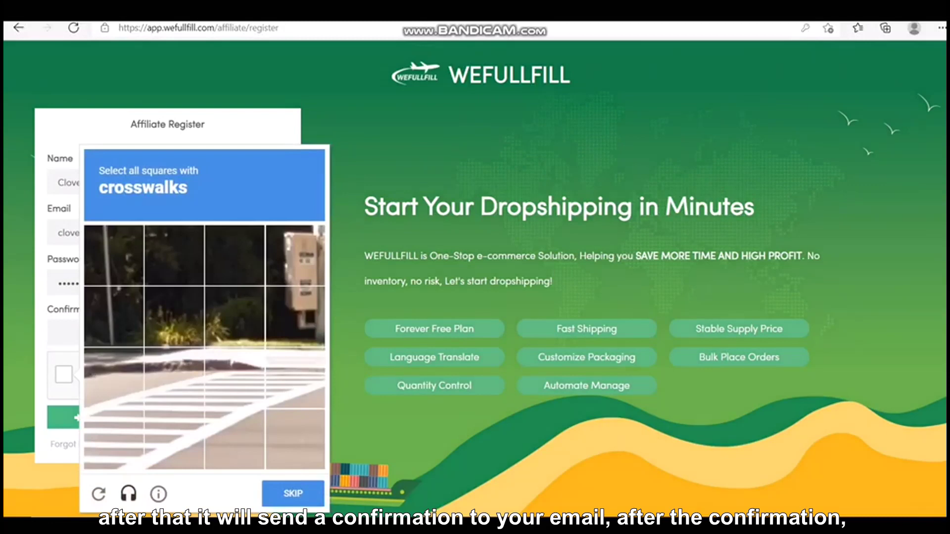
key("Tab")
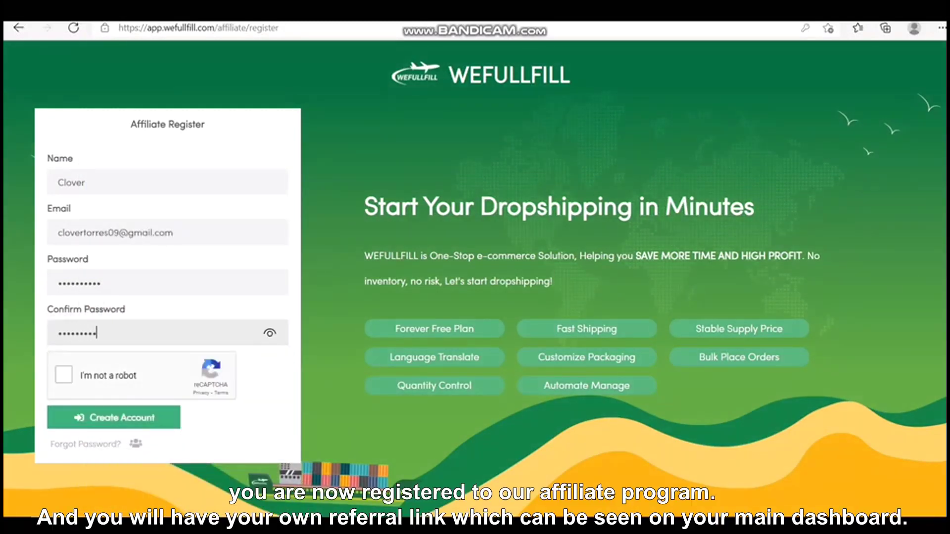
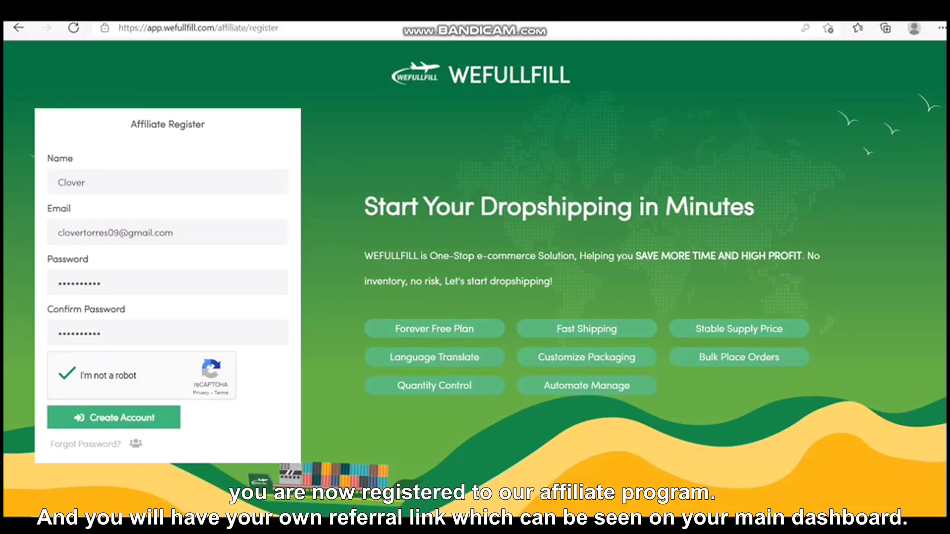
key("Tab")
key("Return")
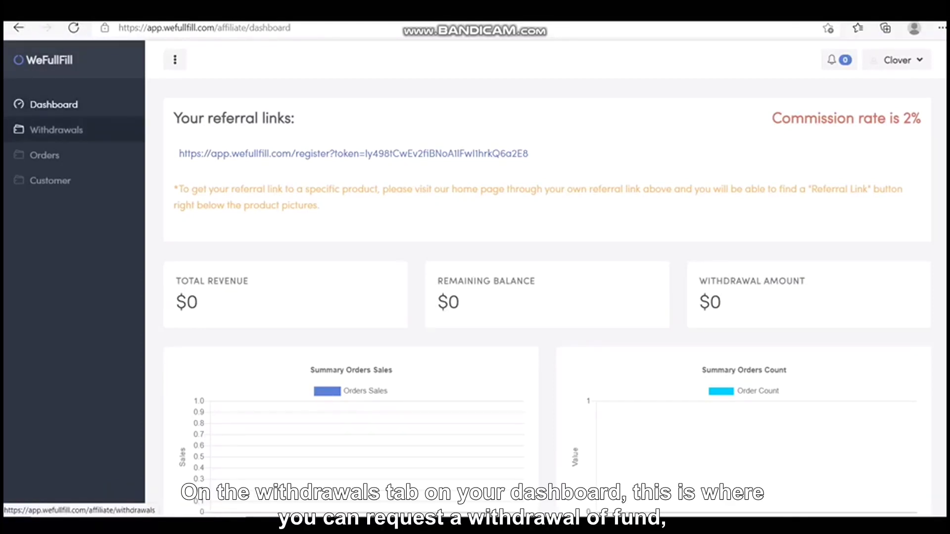
Go from the new affiliate dashboard to Withdrawals in the sidebar.
left_click(56, 130)
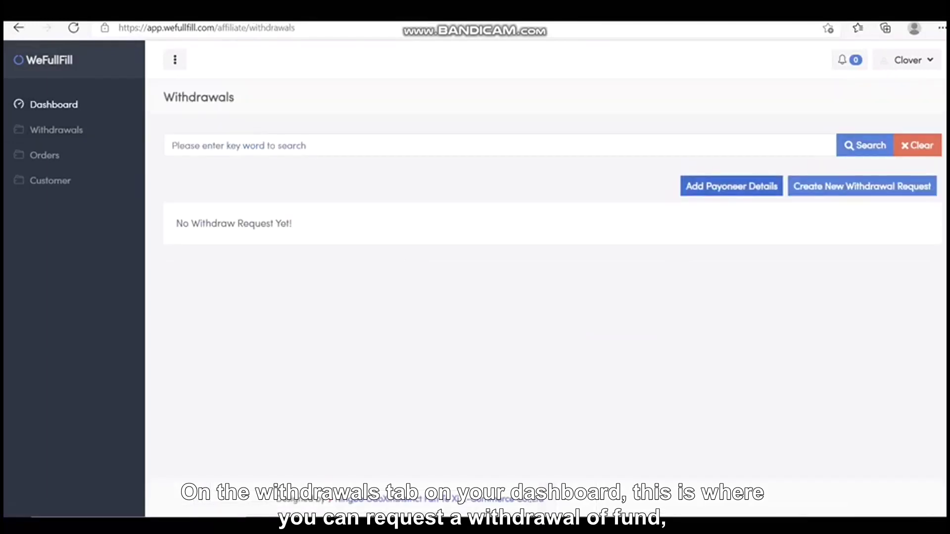
Open the Add Payoneer Details form, view its Payoneer Email field, and close it unsaved.
left_click(731, 186)
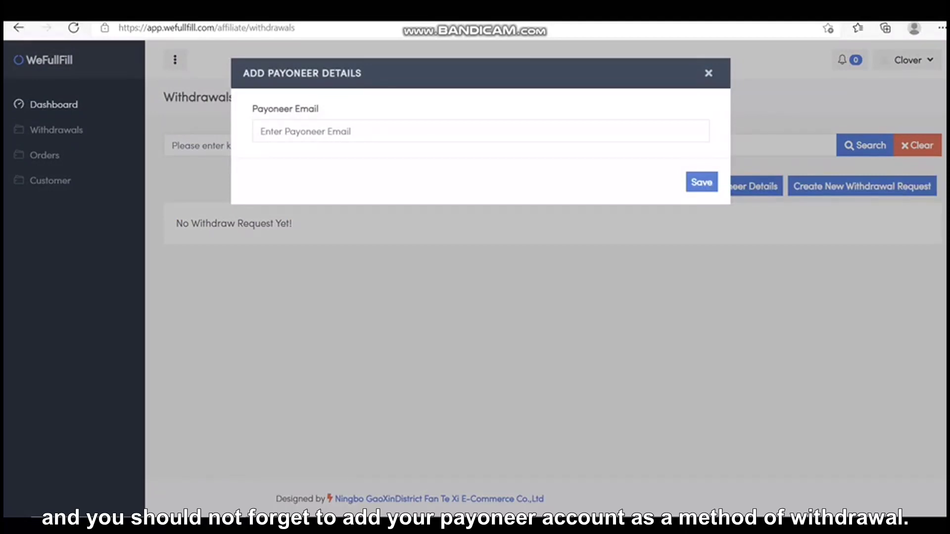
left_click_drag(252, 109, 319, 109)
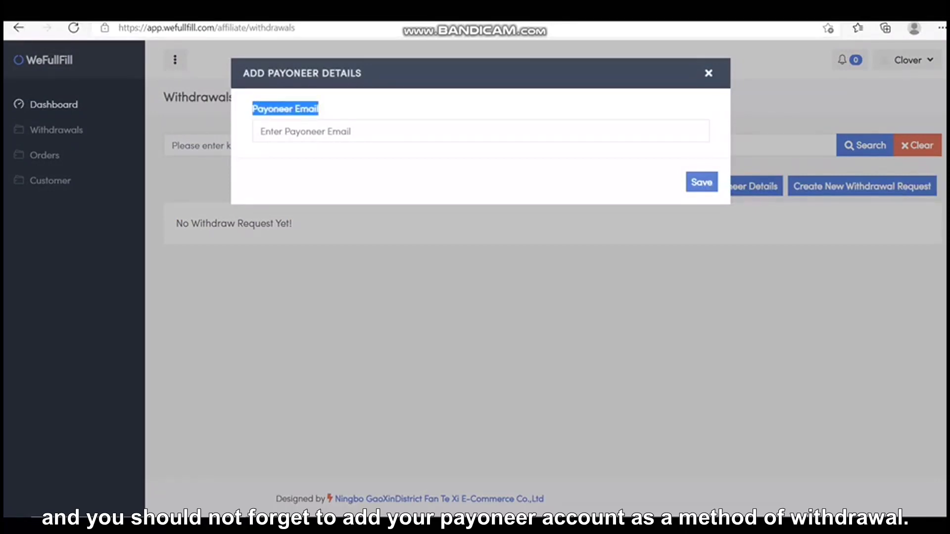
left_click(708, 74)
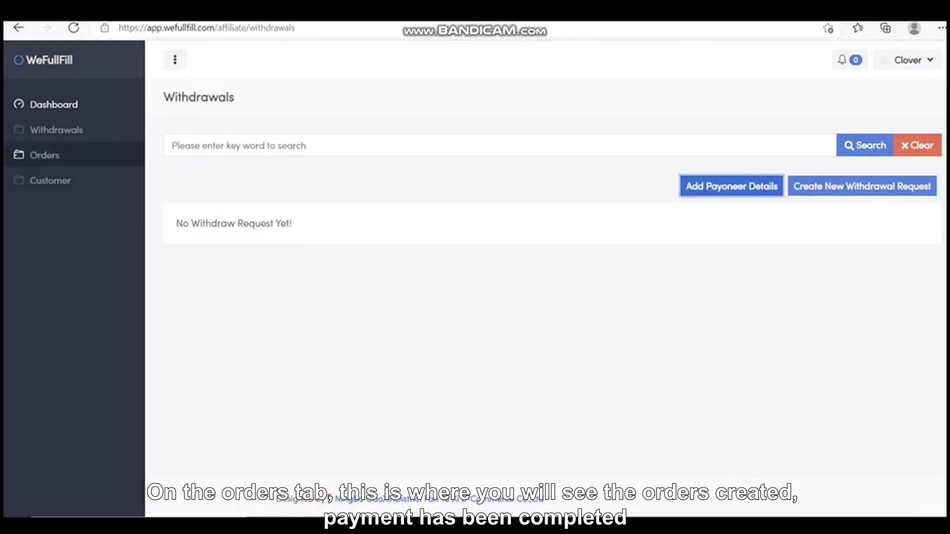
Switch to the empty Orders page from the sidebar.
left_click(45, 155)
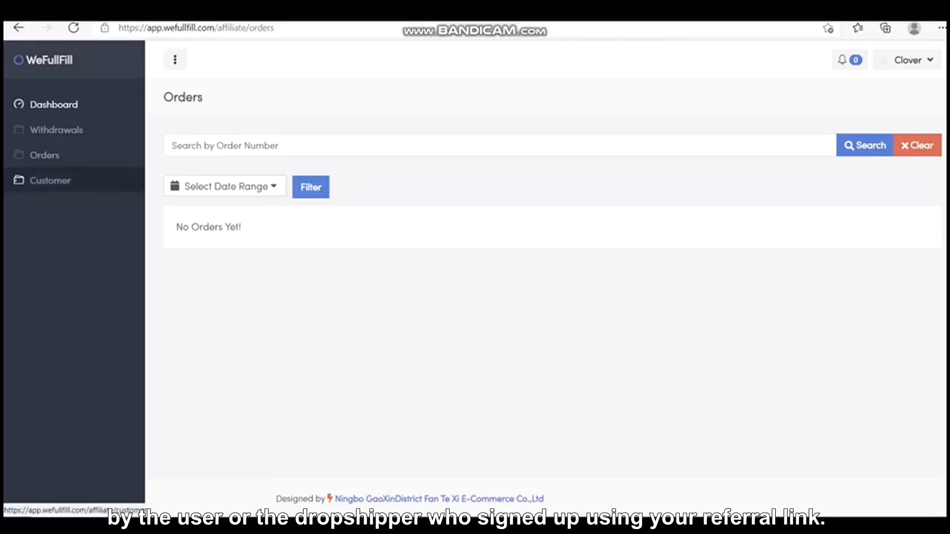
Open the empty Customer page and focus its customer name search box.
left_click(50, 180)
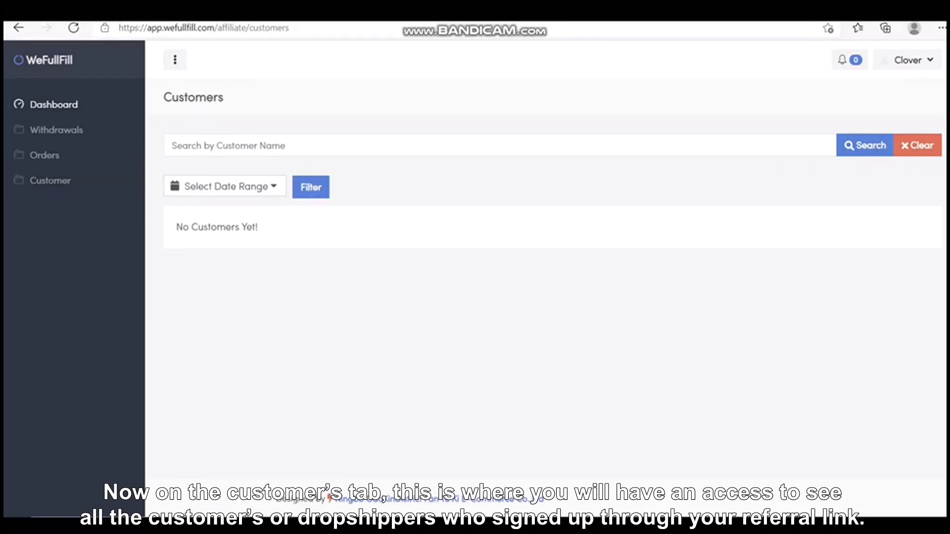
left_click(371, 146)
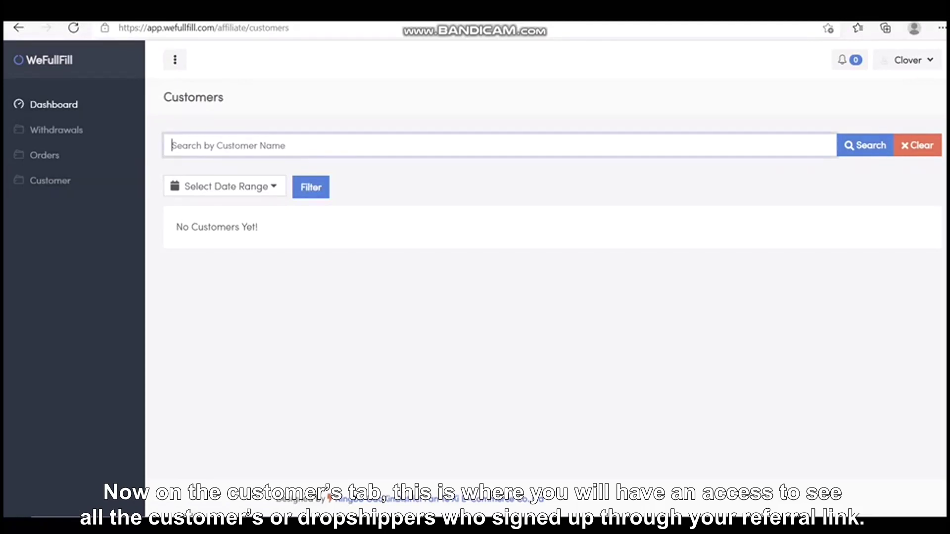